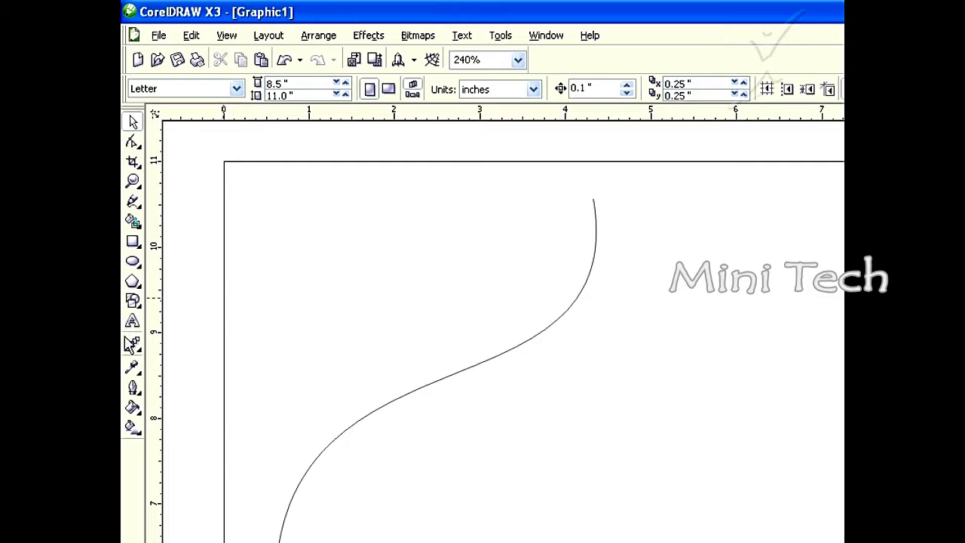
Fit the text Xtreme Training onto the S-curve in 24 pt Arial
{"action": "left_click", "coordinate": [133, 323]}
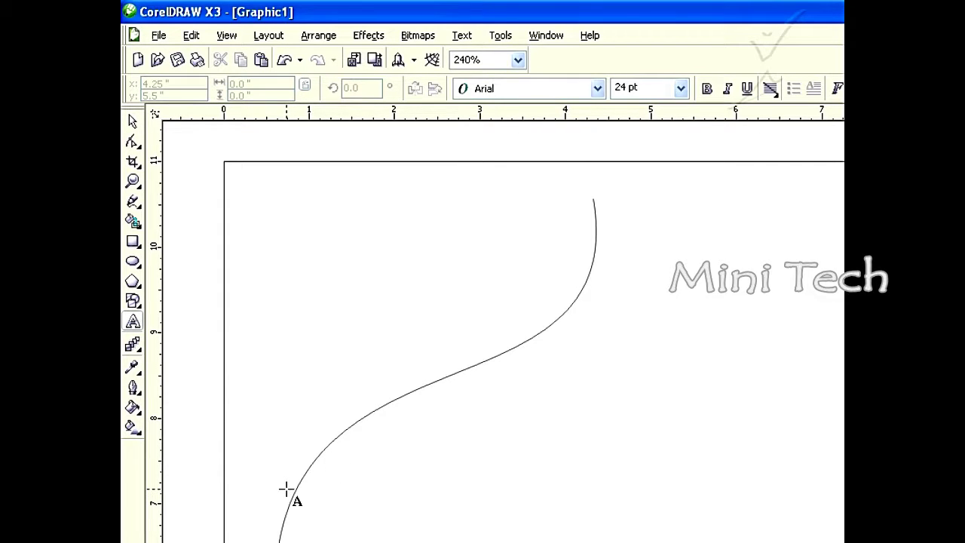
{"action": "left_click", "coordinate": [338, 435]}
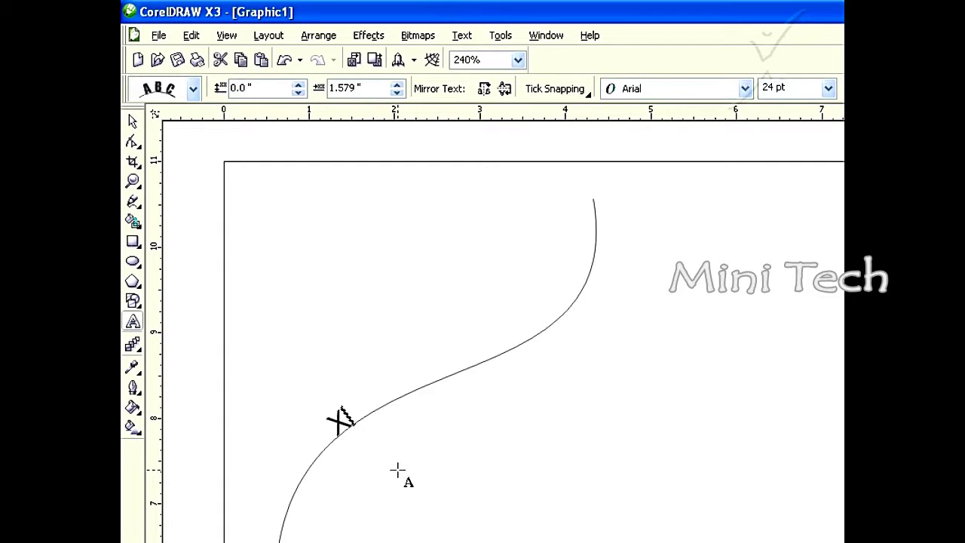
{"action": "type", "text": "Ire"}
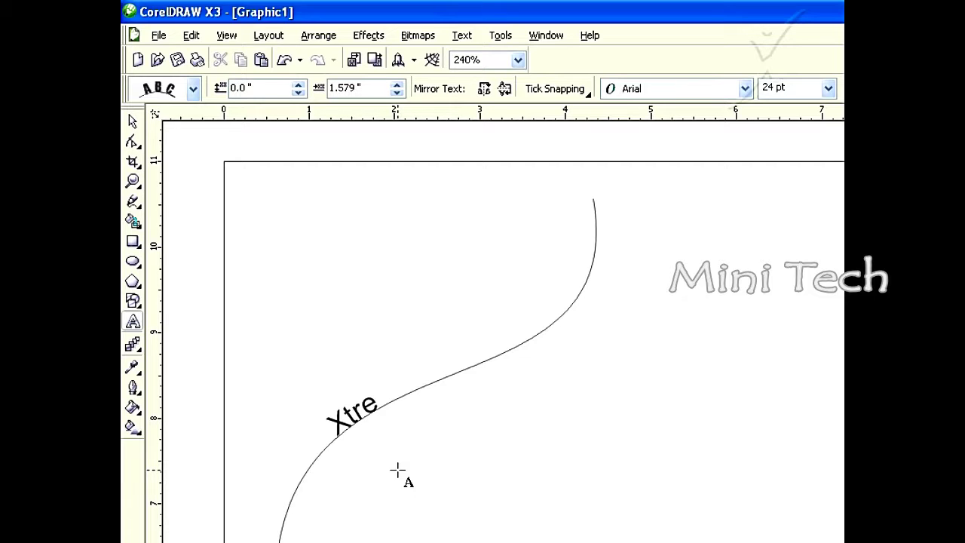
{"action": "type", "text": "me Trail"}
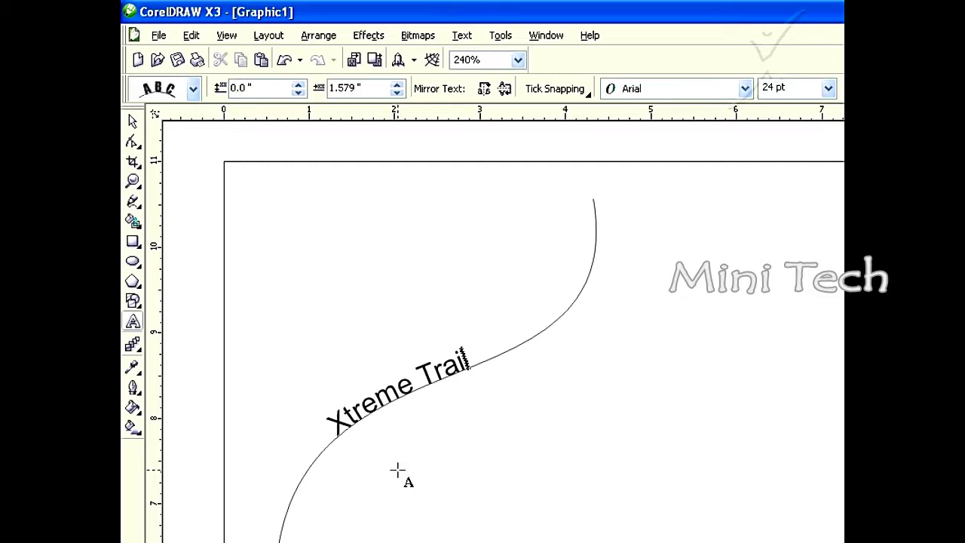
{"action": "key", "text": "BackSpace"}
{"action": "type", "text": "ning"}
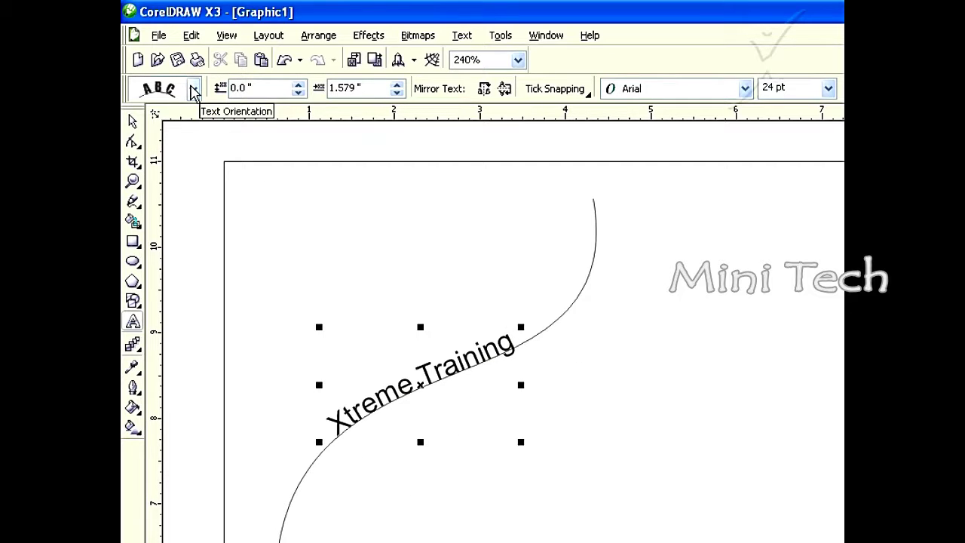
{"action": "left_click", "coordinate": [193, 92]}
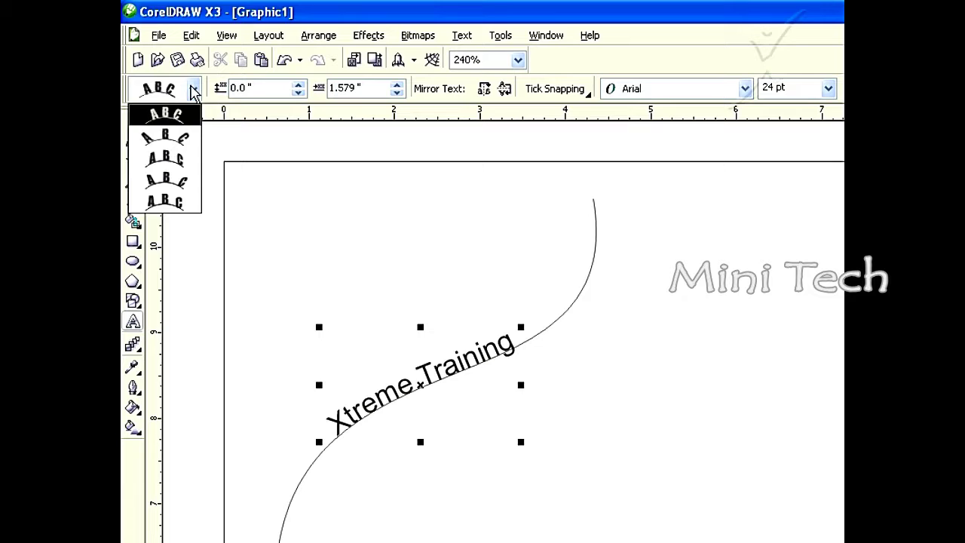
{"action": "left_click", "coordinate": [173, 137]}
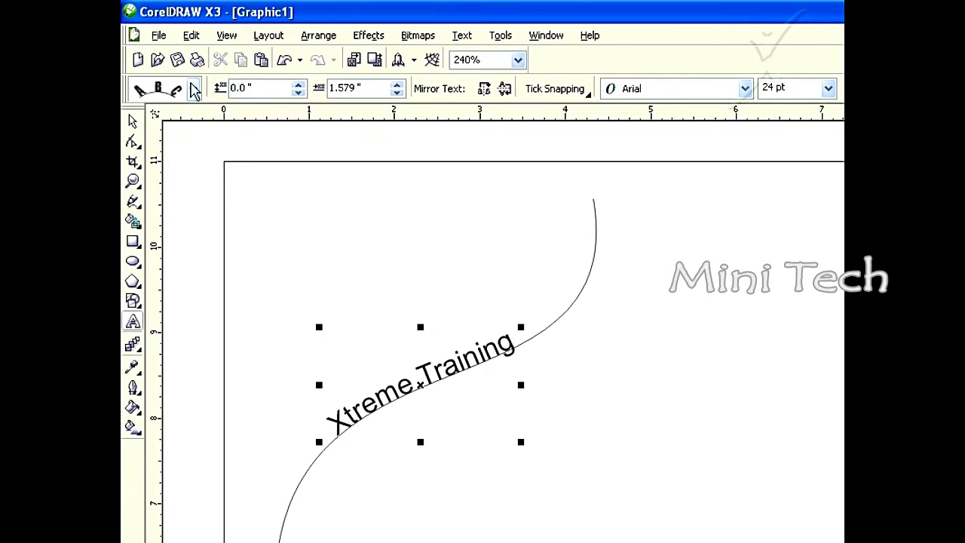
{"action": "left_click", "coordinate": [193, 90]}
{"action": "left_click", "coordinate": [180, 158]}
{"action": "left_click", "coordinate": [193, 90]}
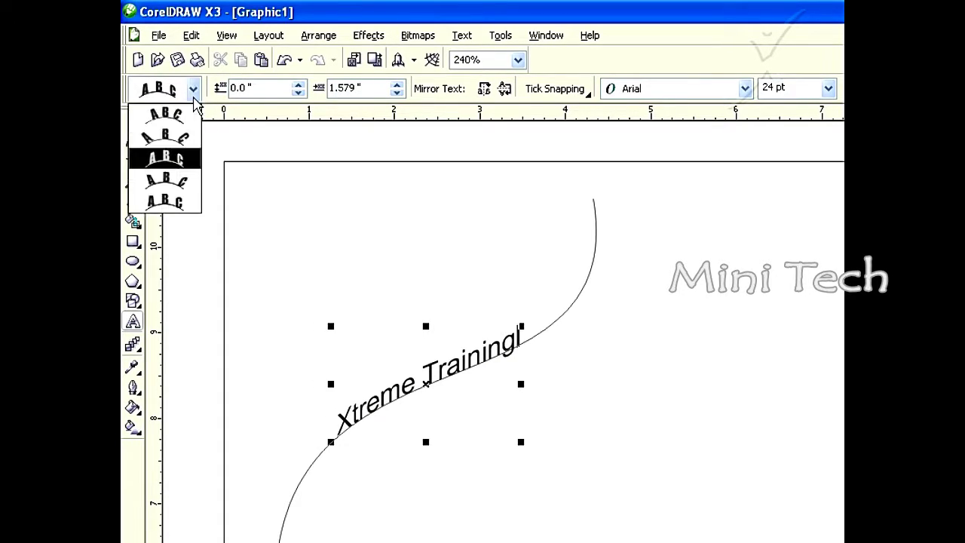
{"action": "left_click", "coordinate": [173, 175]}
{"action": "left_click", "coordinate": [193, 91]}
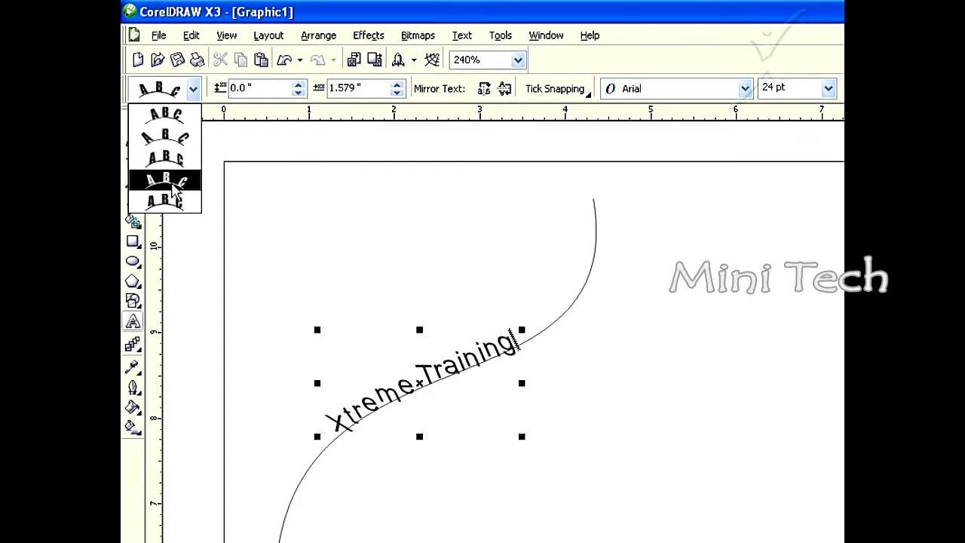
{"action": "left_click", "coordinate": [174, 194]}
{"action": "left_click", "coordinate": [193, 91]}
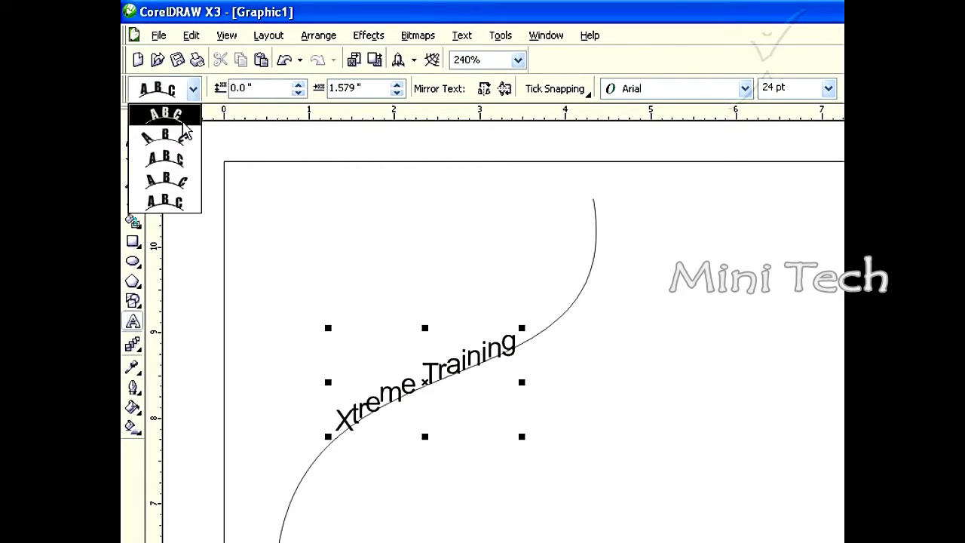
{"action": "left_click", "coordinate": [175, 118]}
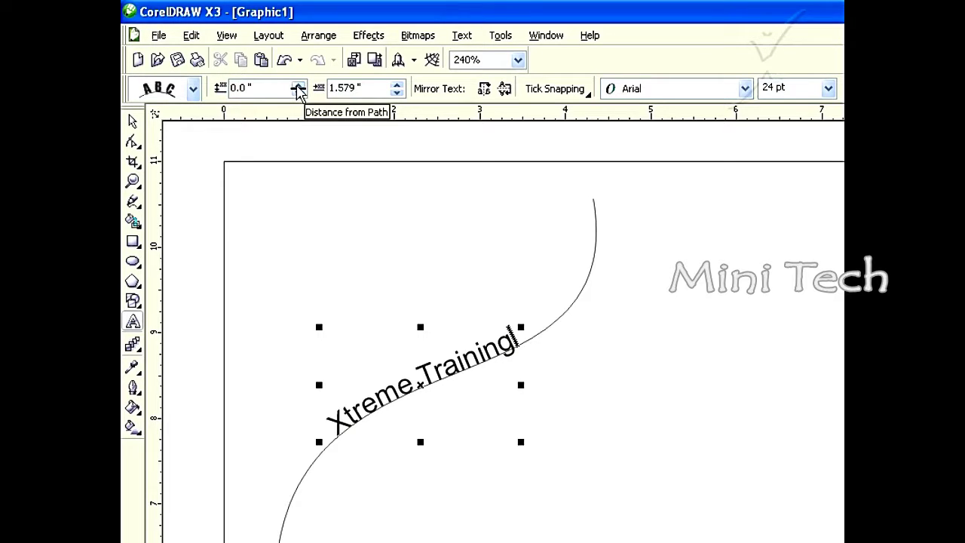
Set the path text's Distance from Path to 0.15" and Horizontal Offset to 2.429"
{"action": "left_click", "coordinate": [299, 88]}
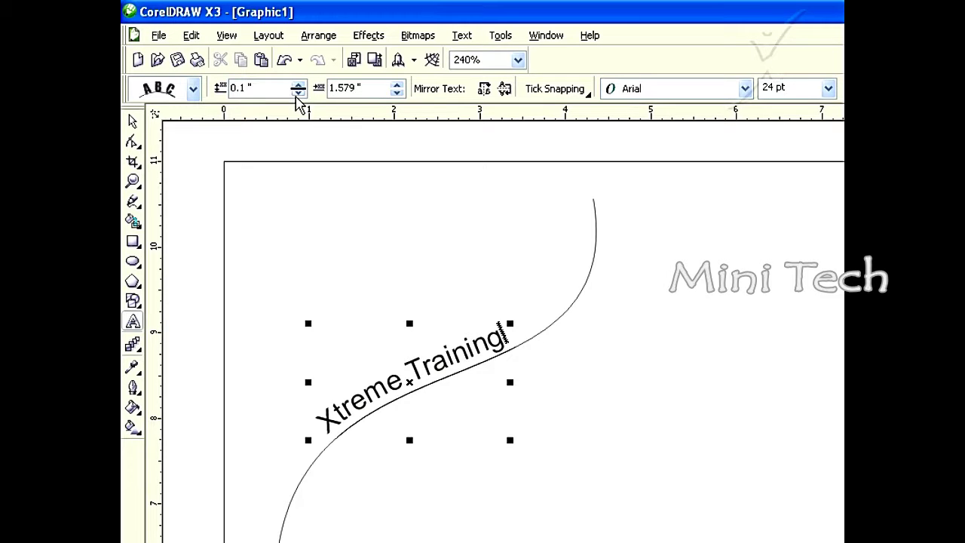
{"action": "left_click", "coordinate": [298, 92]}
{"action": "left_click", "coordinate": [298, 85]}
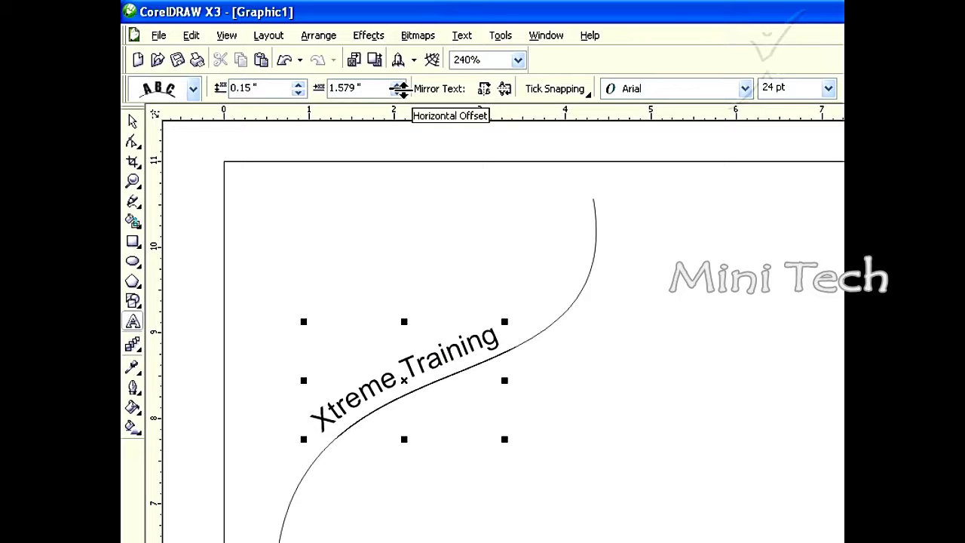
{"action": "left_click", "coordinate": [398, 85]}
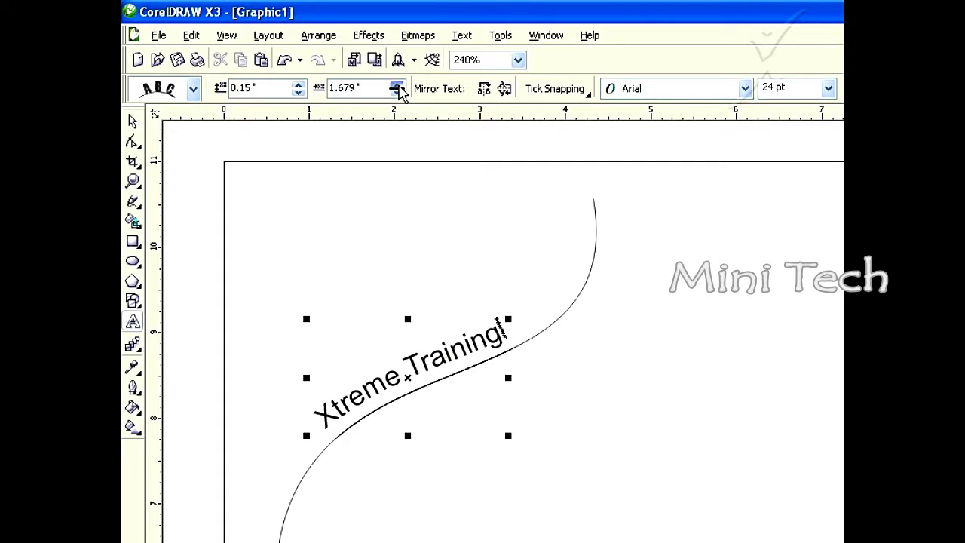
{"action": "left_click", "coordinate": [398, 85]}
{"action": "left_click", "coordinate": [397, 85]}
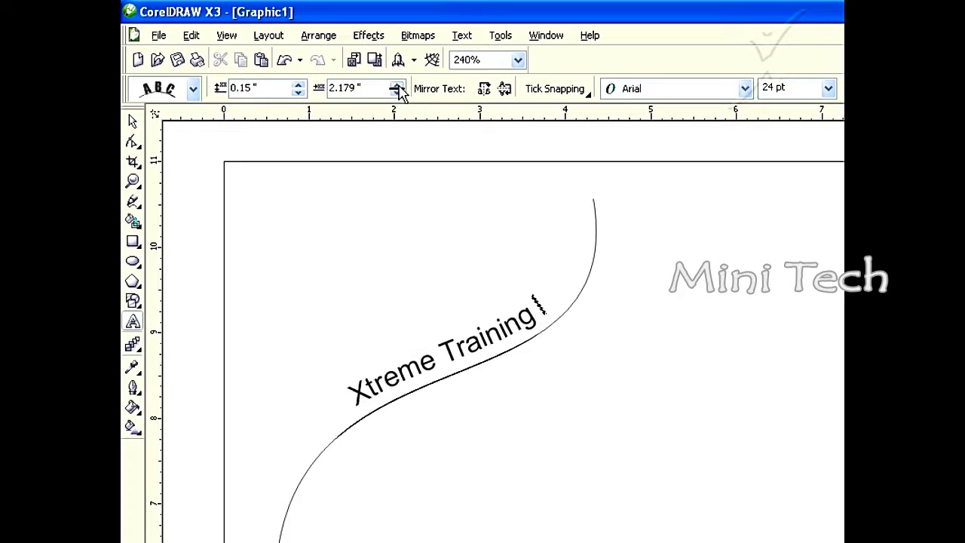
{"action": "left_click", "coordinate": [398, 85]}
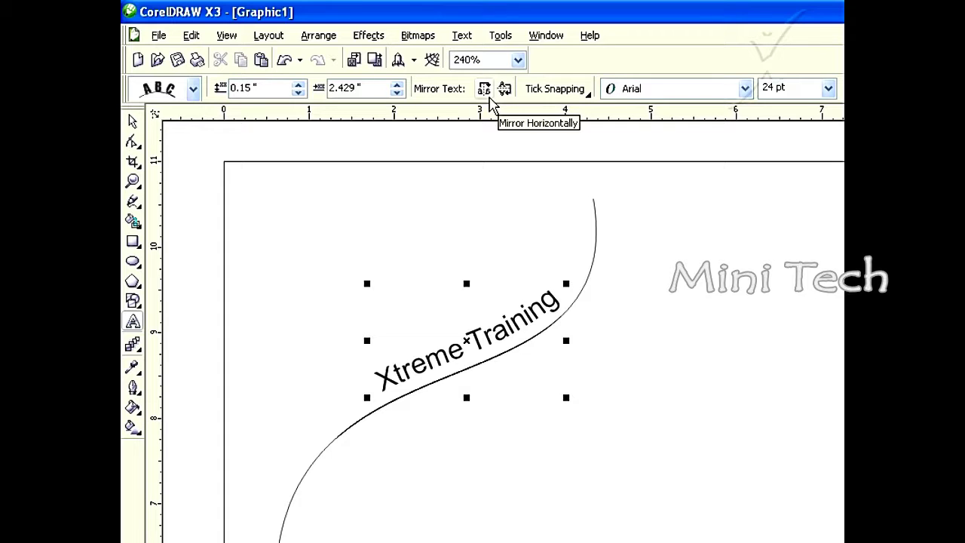
{"action": "left_click", "coordinate": [486, 92]}
{"action": "left_click", "coordinate": [487, 92]}
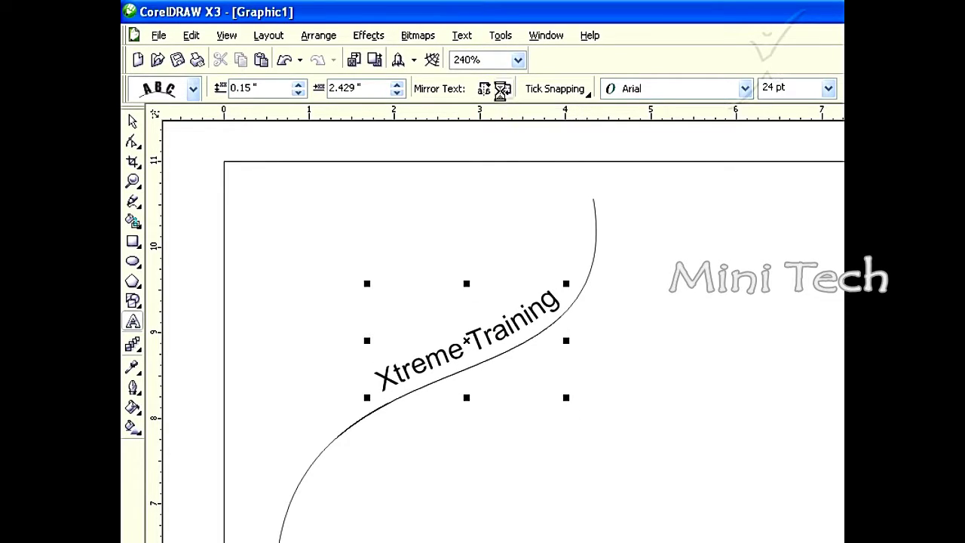
{"action": "left_click", "coordinate": [503, 91]}
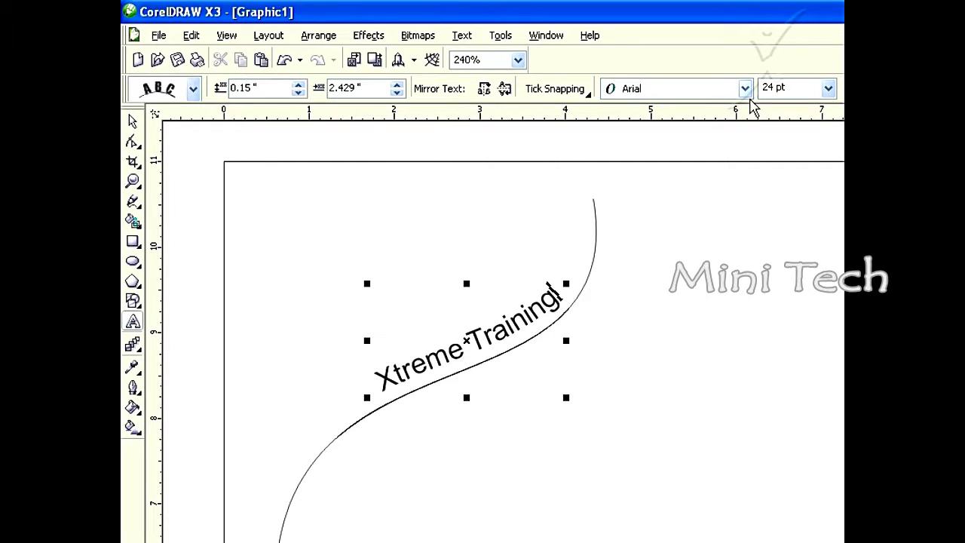
Select all the path text and change its font from Arial to Franklin Gothic Medium
{"action": "left_click", "coordinate": [746, 89]}
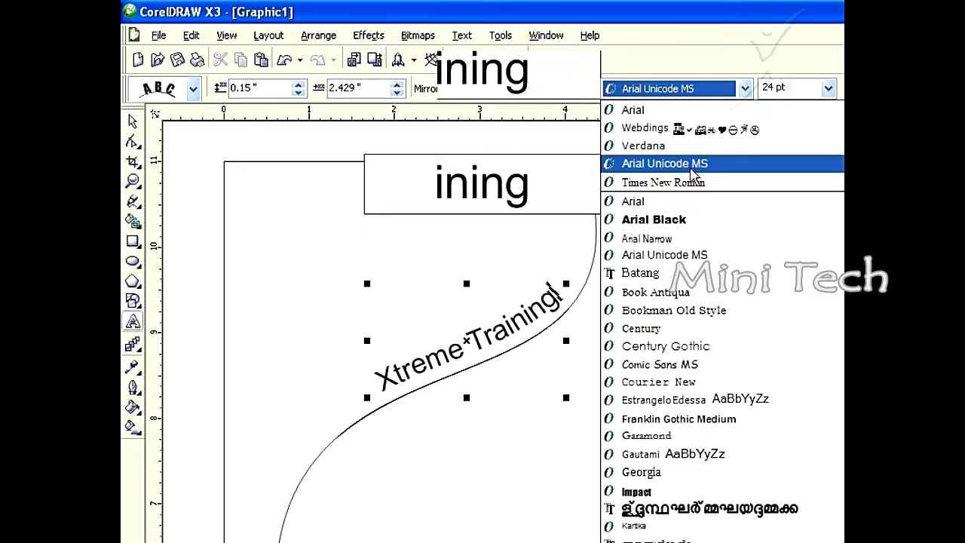
{"action": "left_click", "coordinate": [689, 164]}
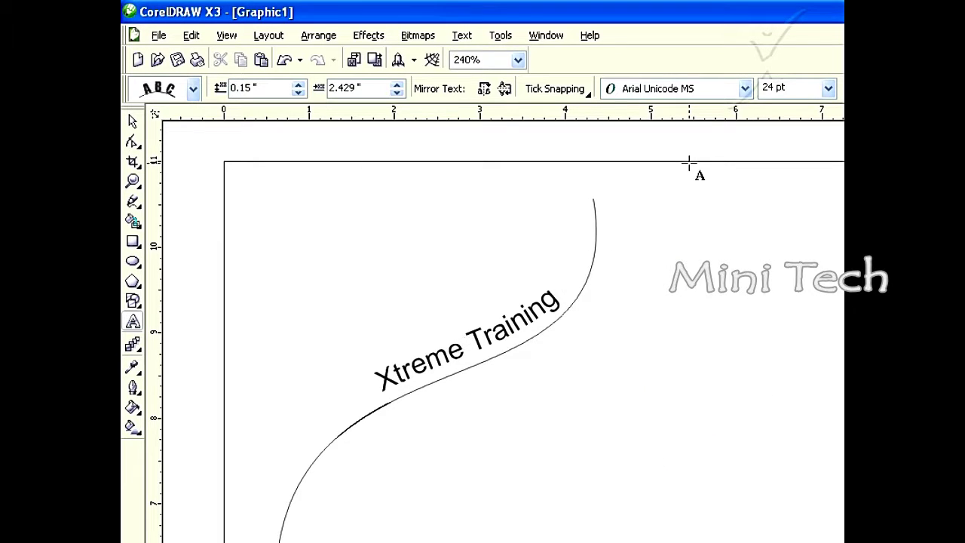
{"action": "key", "text": "ctrl+a"}
{"action": "left_click", "coordinate": [745, 89]}
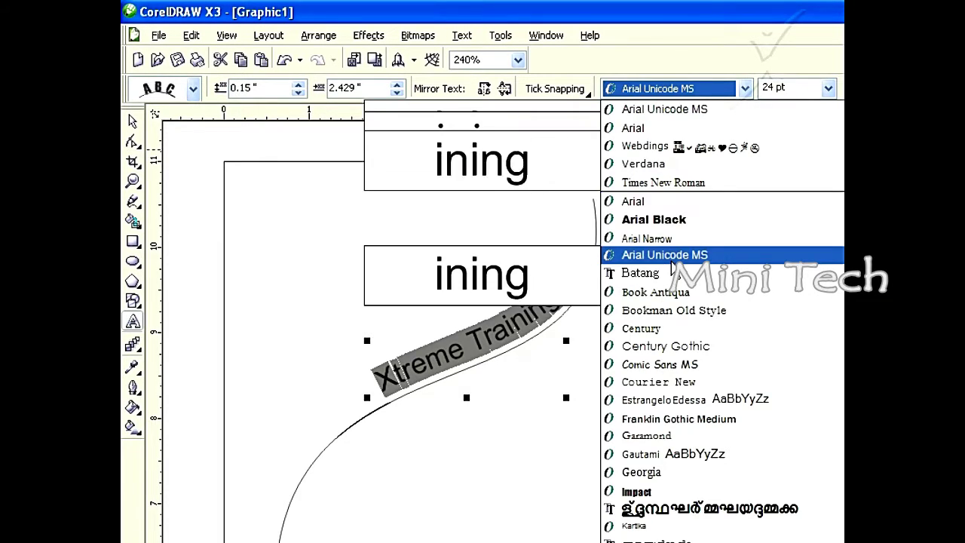
{"action": "left_click", "coordinate": [678, 420]}
{"action": "left_click", "coordinate": [494, 330]}
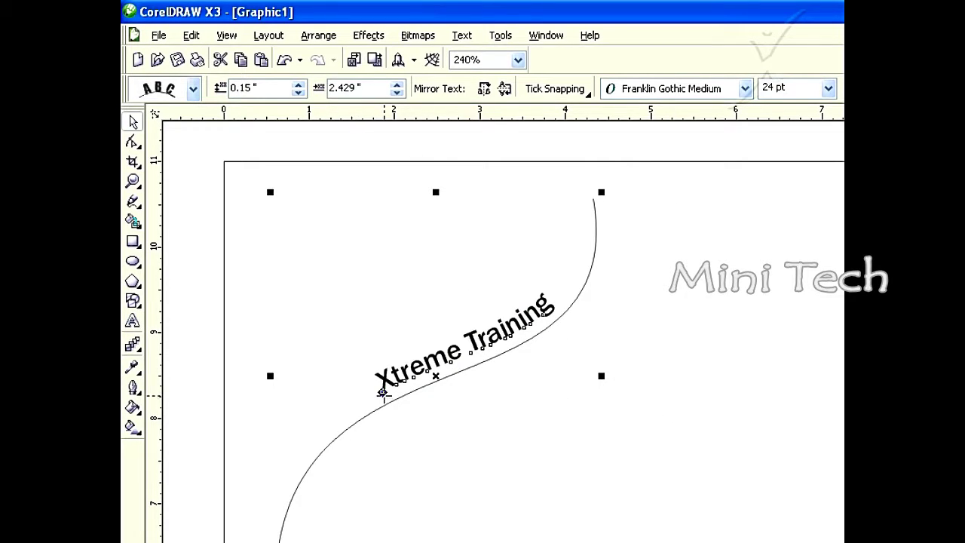
Slide the text to the curve's lower start, 0.262" off at 1.064" offset, undoing a stray move
{"action": "mouse_move", "coordinate": [382, 392]}
{"action": "left_mouse_down"}
{"action": "mouse_move", "coordinate": [405, 425]}
{"action": "mouse_move", "coordinate": [297, 441]}
{"action": "mouse_move", "coordinate": [400, 348]}
{"action": "mouse_move", "coordinate": [476, 407]}
{"action": "mouse_move", "coordinate": [462, 440]}
{"action": "mouse_move", "coordinate": [381, 367]}
{"action": "mouse_move", "coordinate": [399, 345]}
{"action": "mouse_move", "coordinate": [488, 330]}
{"action": "mouse_move", "coordinate": [323, 409]}
{"action": "mouse_move", "coordinate": [285, 465]}
{"action": "left_mouse_up"}
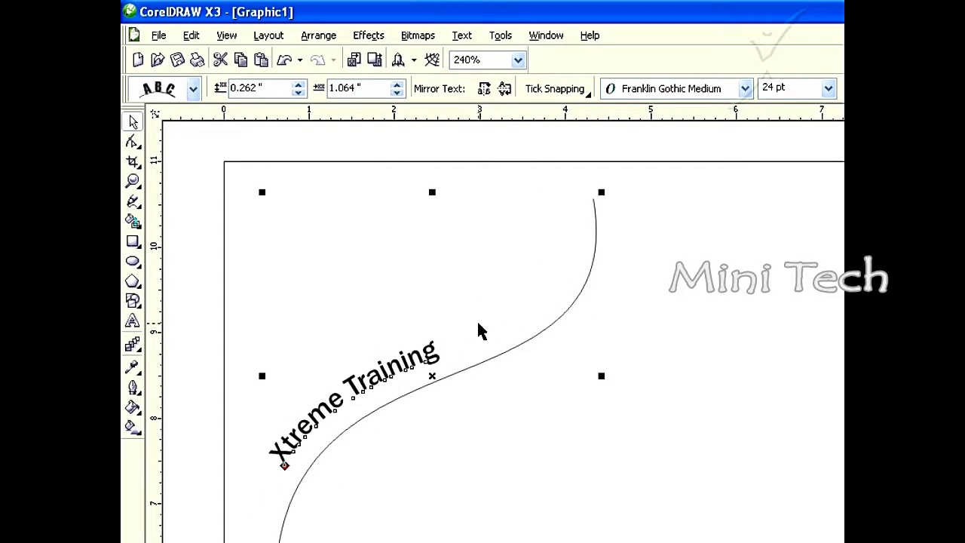
{"action": "left_click", "coordinate": [201, 139]}
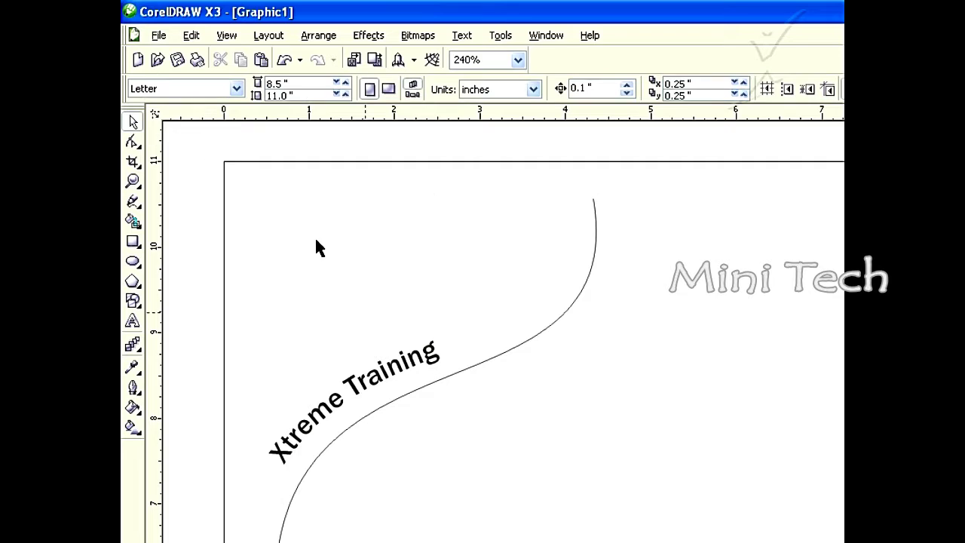
{"action": "left_click", "coordinate": [393, 371]}
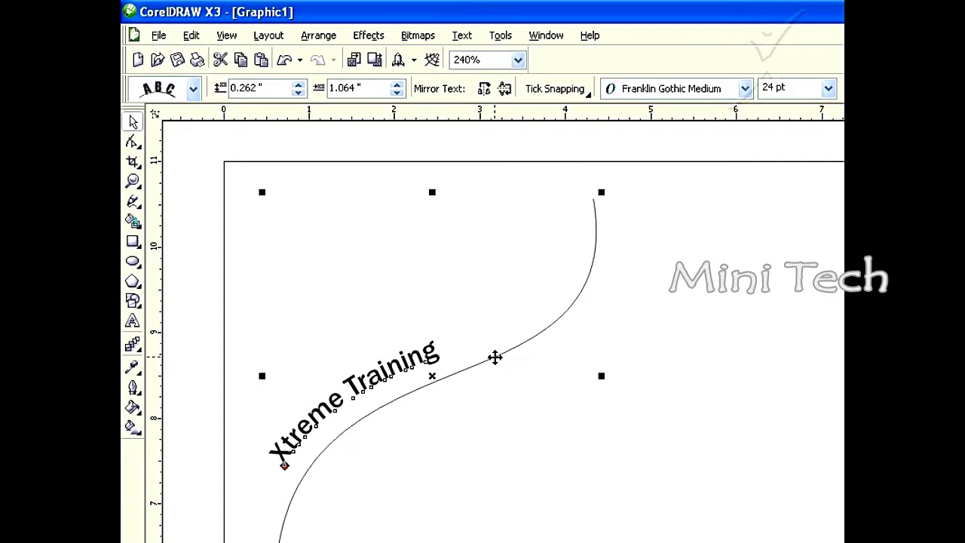
{"action": "left_click_drag", "start_coordinate": [494, 357], "coordinate": [579, 369]}
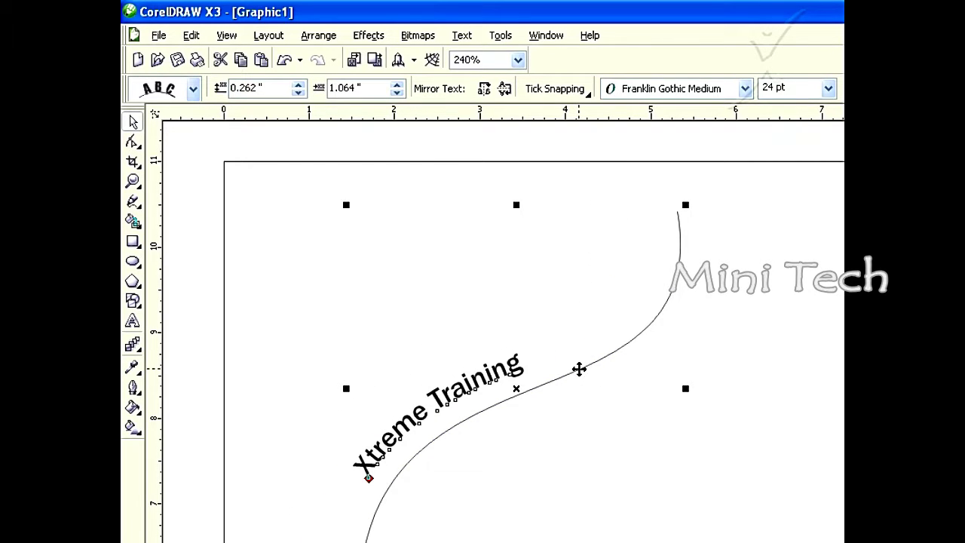
{"action": "key", "text": "ctrl+z"}
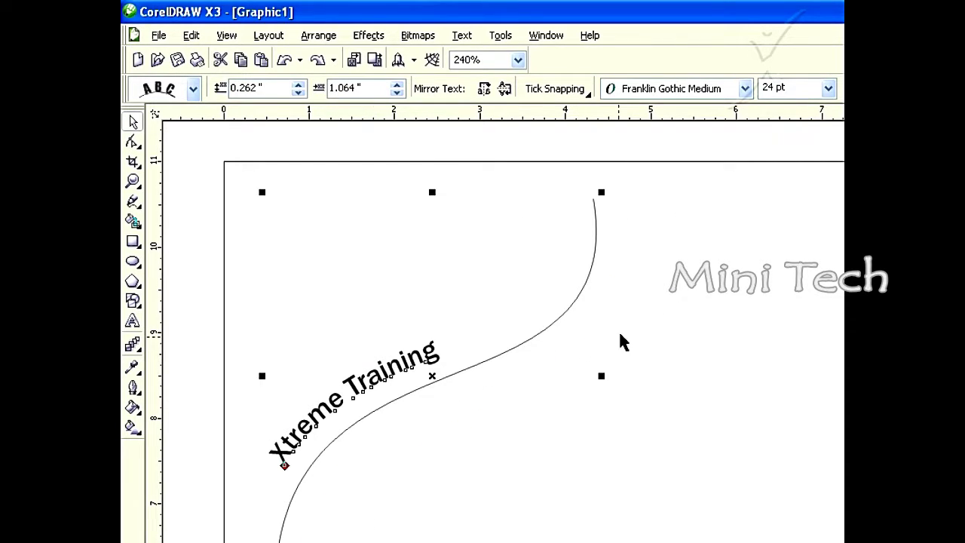
Break the Xtreme Training text apart from the S-curve
{"action": "left_click", "coordinate": [682, 283]}
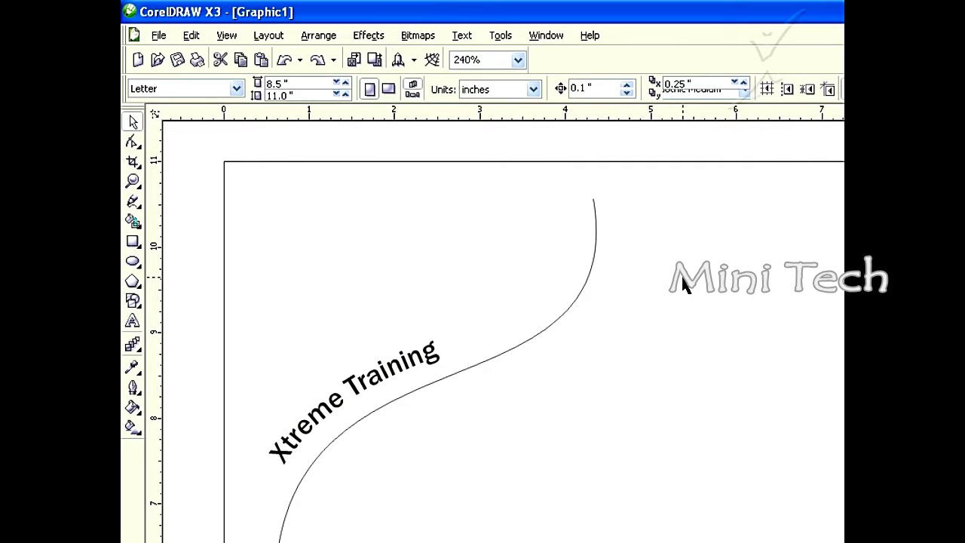
{"action": "left_click", "coordinate": [441, 362]}
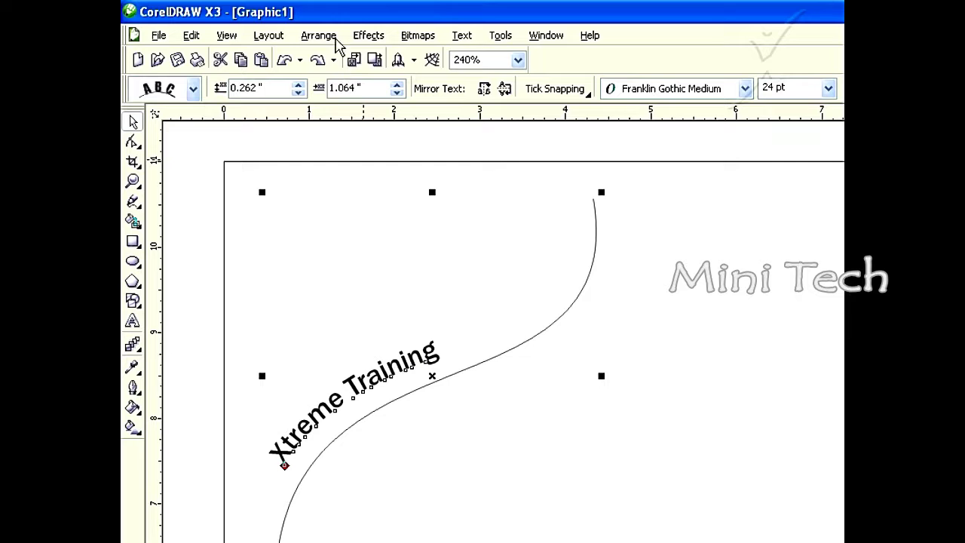
{"action": "left_click", "coordinate": [331, 38]}
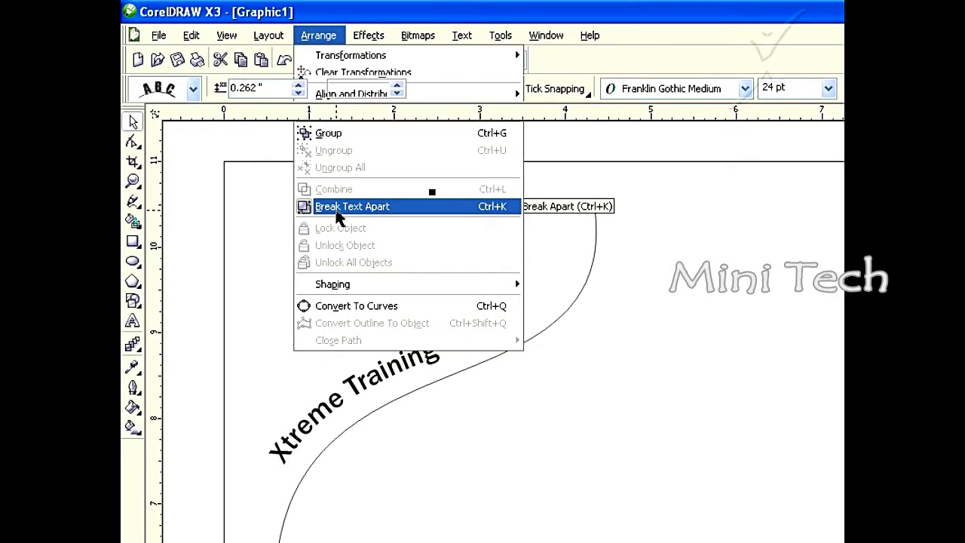
{"action": "left_click", "coordinate": [338, 218]}
Move the detached curved text up above the curve to x 1.674", y 9.321"
{"action": "left_click", "coordinate": [636, 259]}
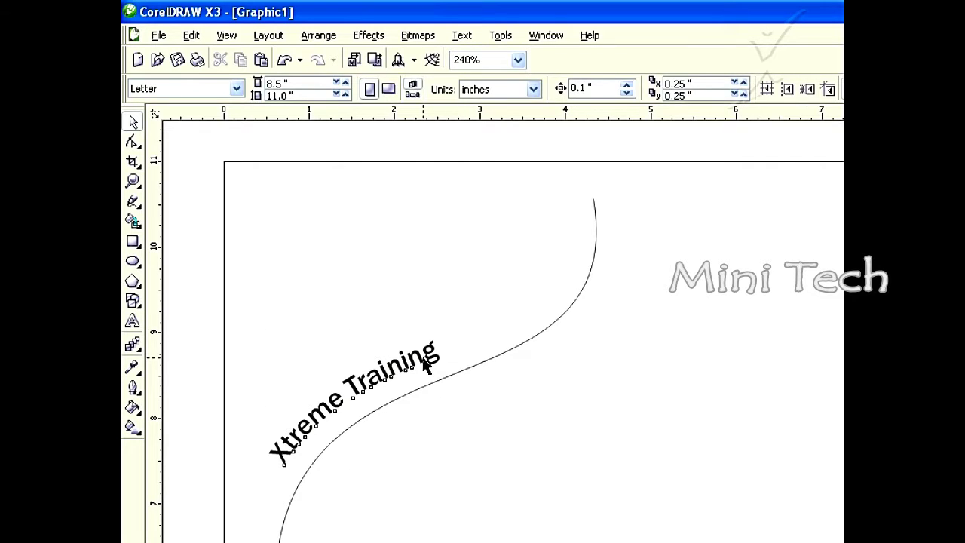
{"action": "left_click", "coordinate": [387, 379]}
{"action": "left_click", "coordinate": [487, 366]}
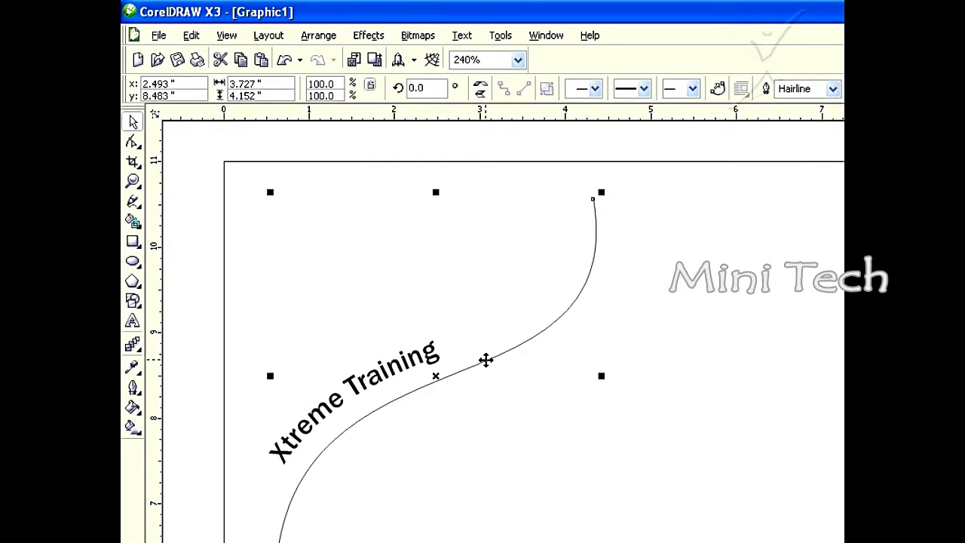
{"action": "left_click", "coordinate": [415, 348]}
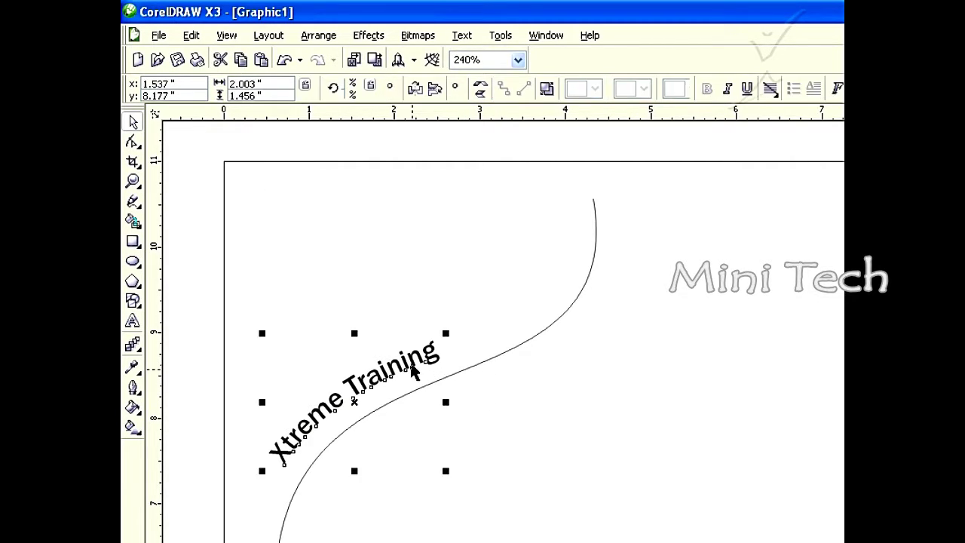
{"action": "left_click_drag", "start_coordinate": [415, 348], "coordinate": [415, 266]}
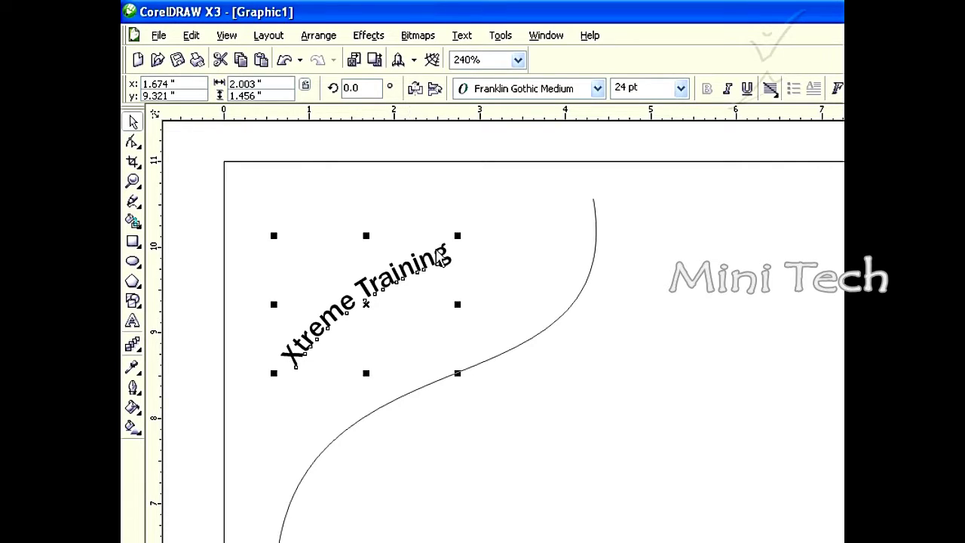
{"action": "left_click", "coordinate": [461, 39]}
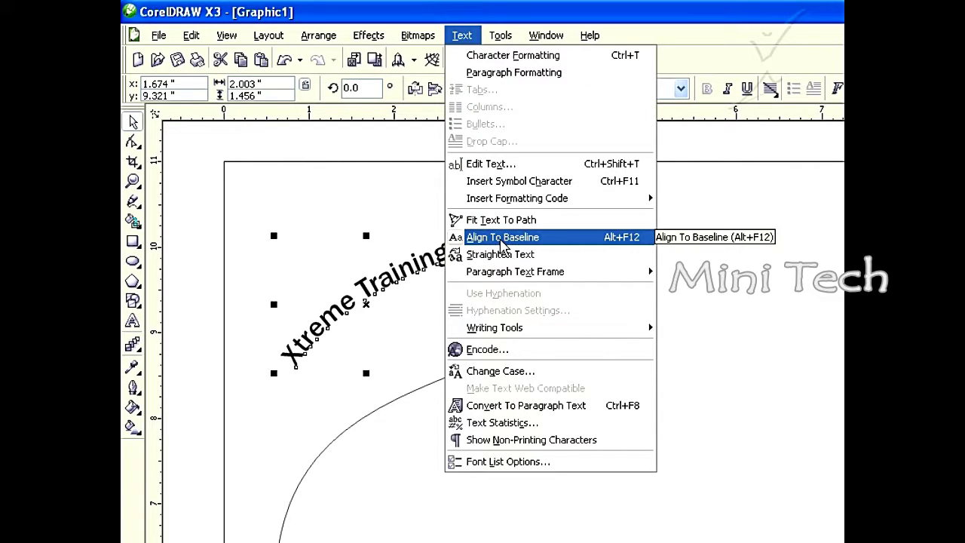
Align Xtreme Training to its baseline and straighten it into a flat horizontal line
{"action": "left_click", "coordinate": [502, 240]}
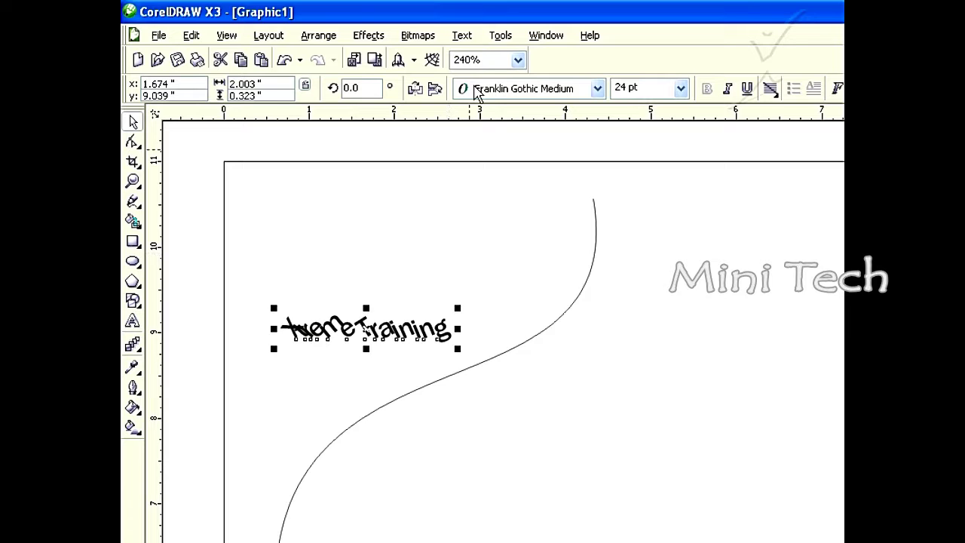
{"action": "left_click", "coordinate": [462, 35]}
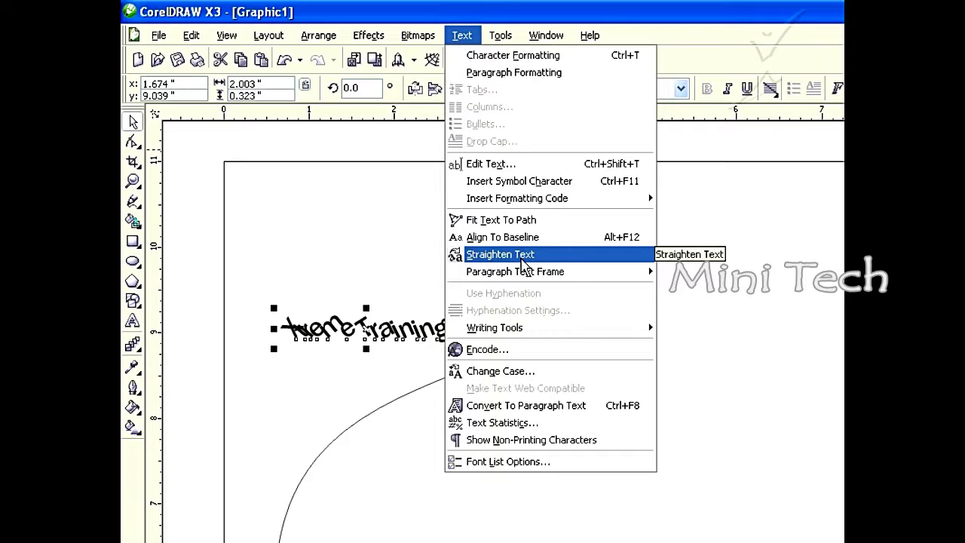
{"action": "left_click", "coordinate": [501, 256]}
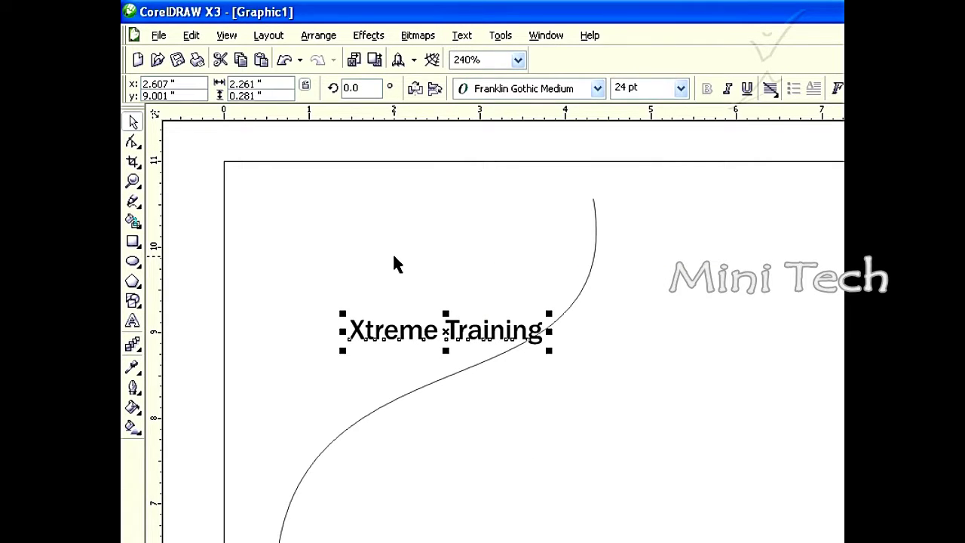
Refit Xtreme Training onto the S-curve and select the resulting text-on-path object
{"action": "left_click", "coordinate": [383, 170]}
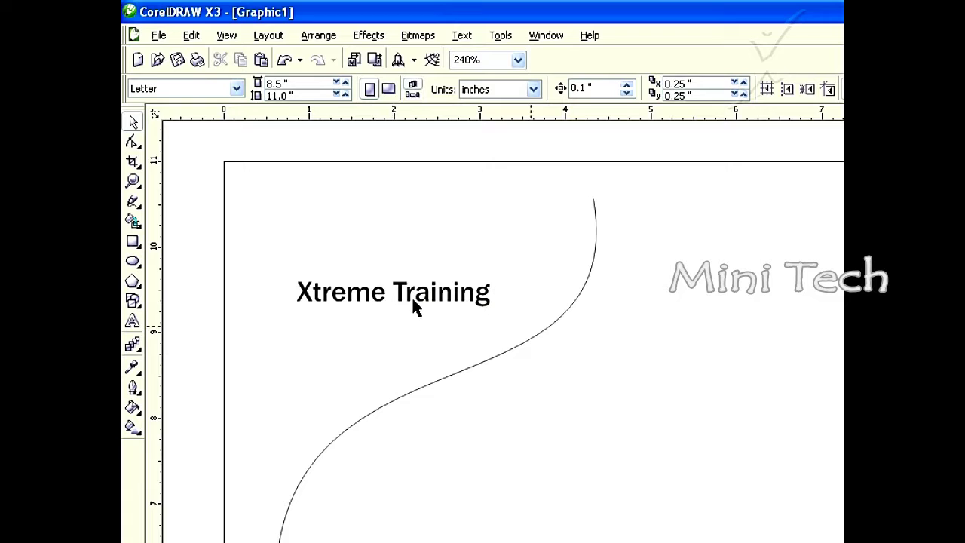
{"action": "left_click", "coordinate": [437, 296]}
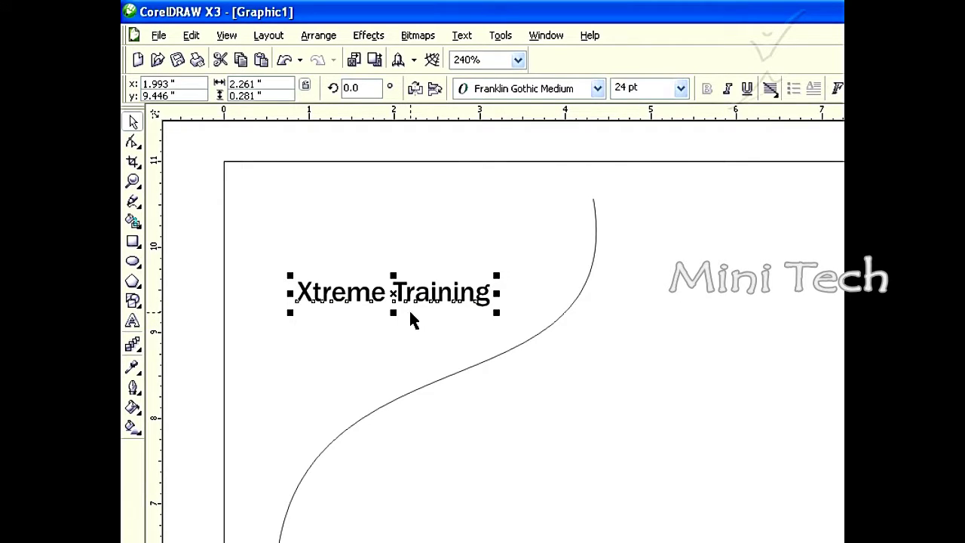
{"action": "left_click", "coordinate": [438, 376]}
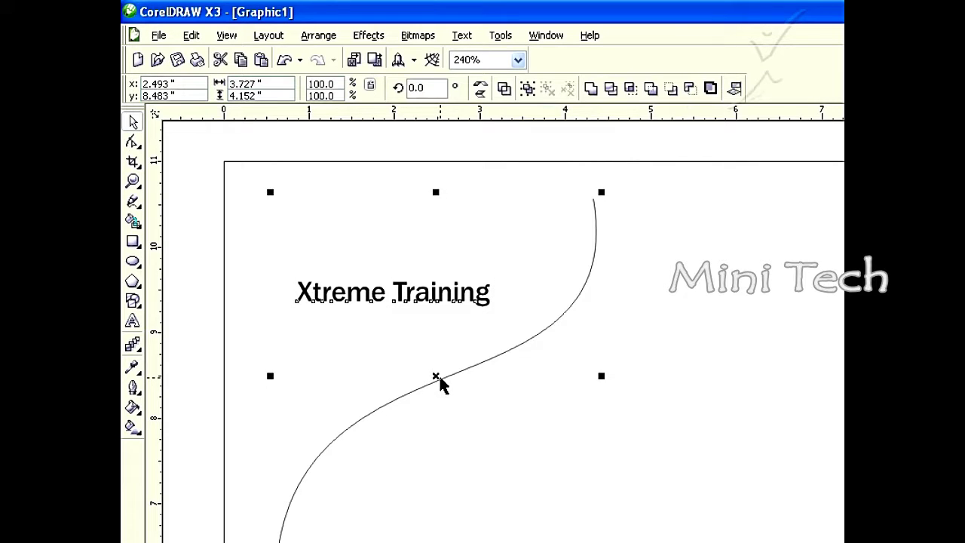
{"action": "left_click", "coordinate": [461, 35]}
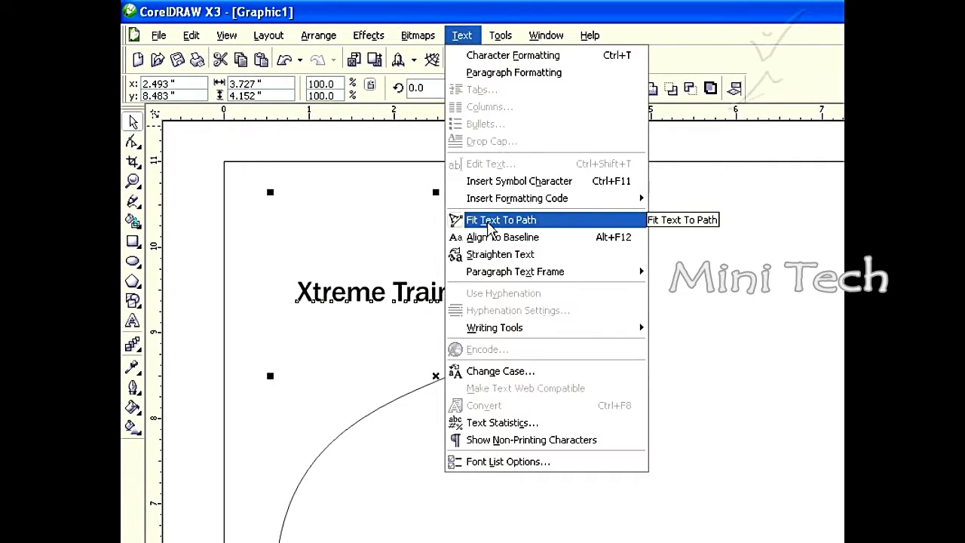
{"action": "left_click", "coordinate": [491, 225]}
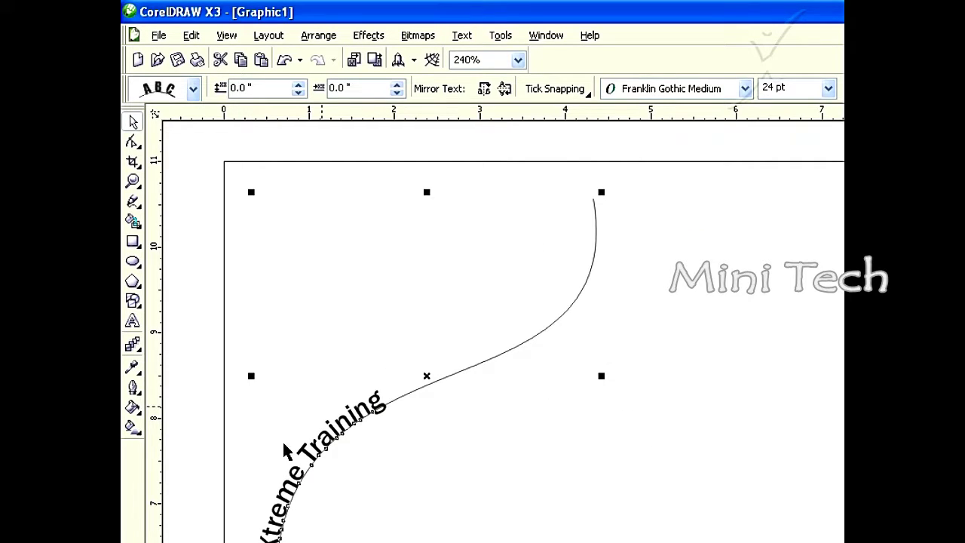
{"action": "left_click", "coordinate": [631, 260]}
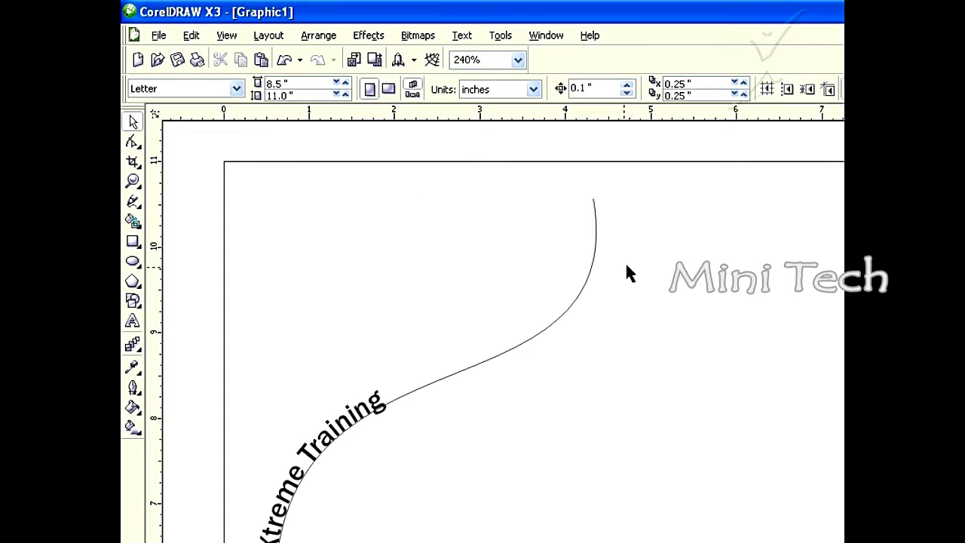
{"action": "left_click", "coordinate": [586, 279]}
Delete the text and S-curve, then draw a 2.784" circle
{"action": "key", "text": "Delete"}
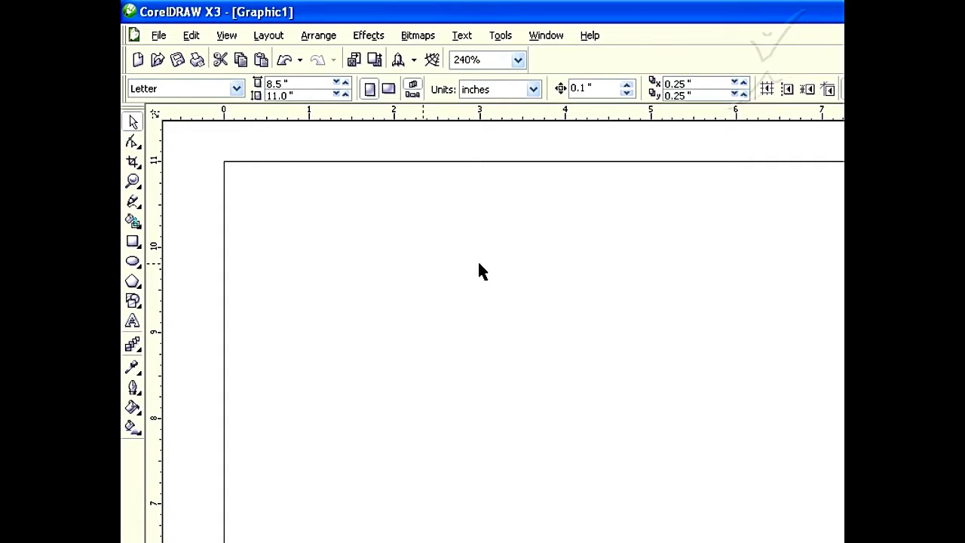
{"action": "left_click", "coordinate": [133, 261]}
{"action": "mouse_move", "coordinate": [322, 263]}
{"action": "left_mouse_down"}
{"action": "mouse_move", "coordinate": [490, 431]}
{"action": "mouse_move", "coordinate": [544, 467]}
{"action": "left_mouse_up"}
Type Xtreme Training along the top edge of the circle in 24 pt Arial
{"action": "left_click", "coordinate": [133, 323]}
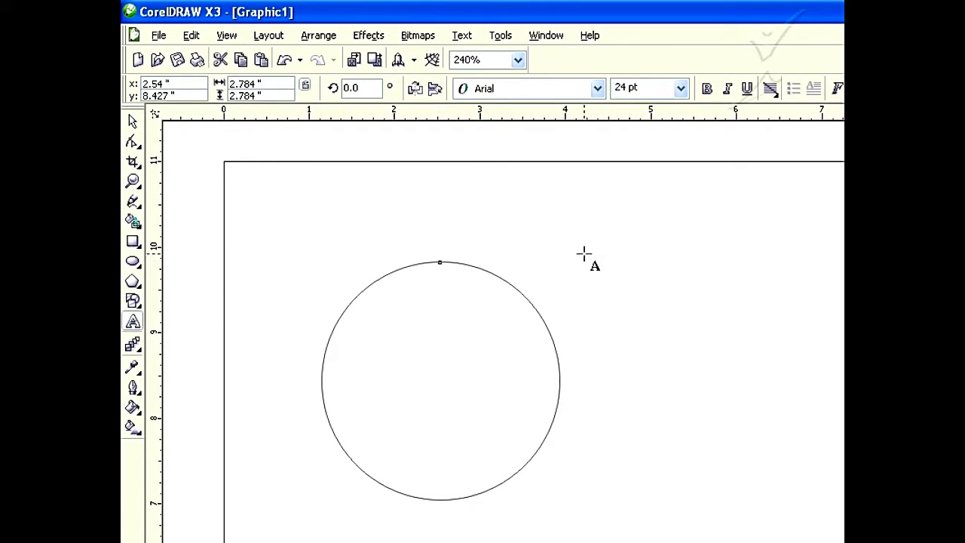
{"action": "left_click", "coordinate": [441, 261]}
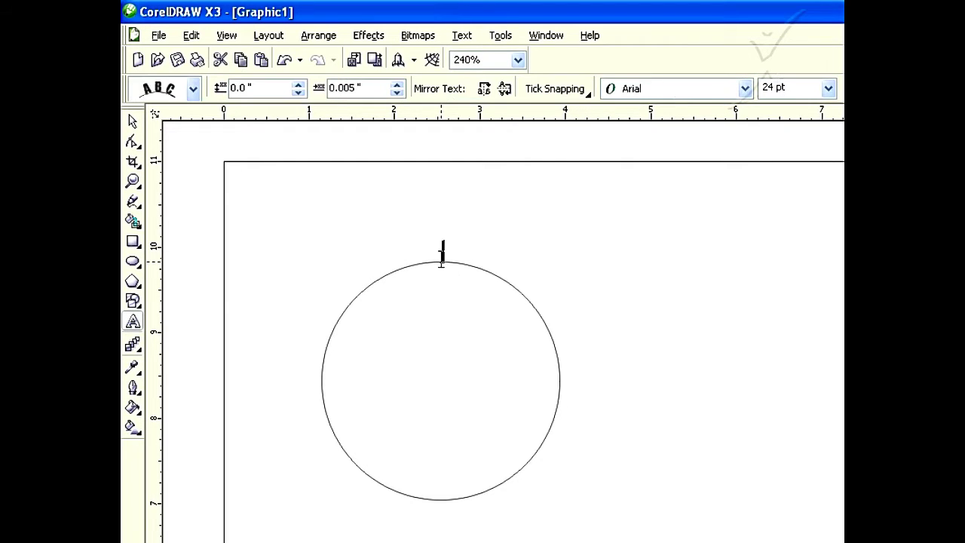
{"action": "type", "text": "Xtrem"}
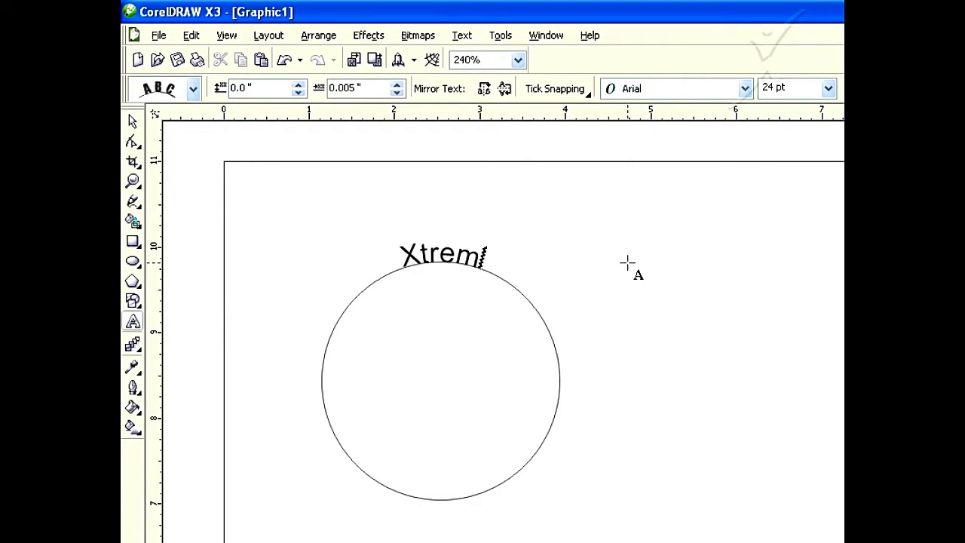
{"action": "type", "text": "e Training!"}
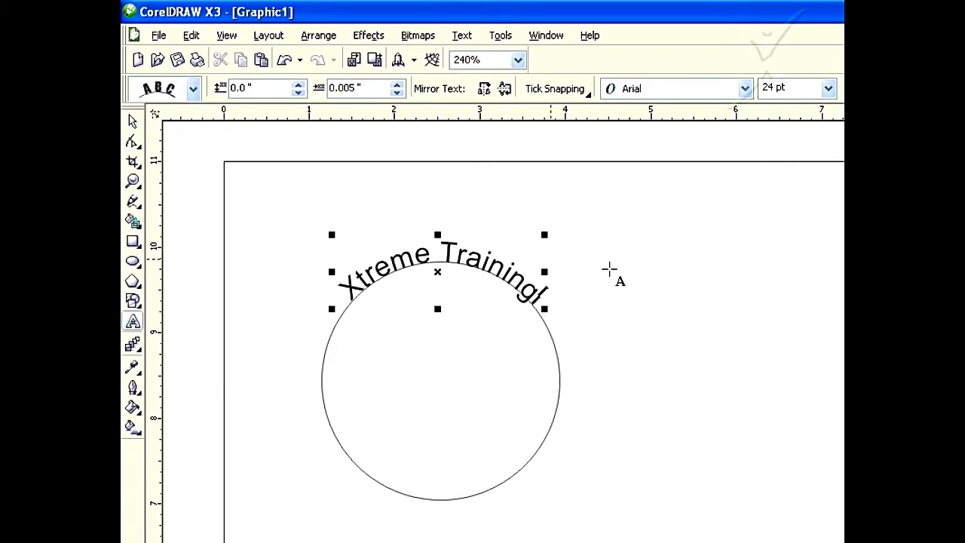
Move the text to the circle's bottom, mirror it to read upright, and offset it 0.452"
{"action": "left_click", "coordinate": [132, 121]}
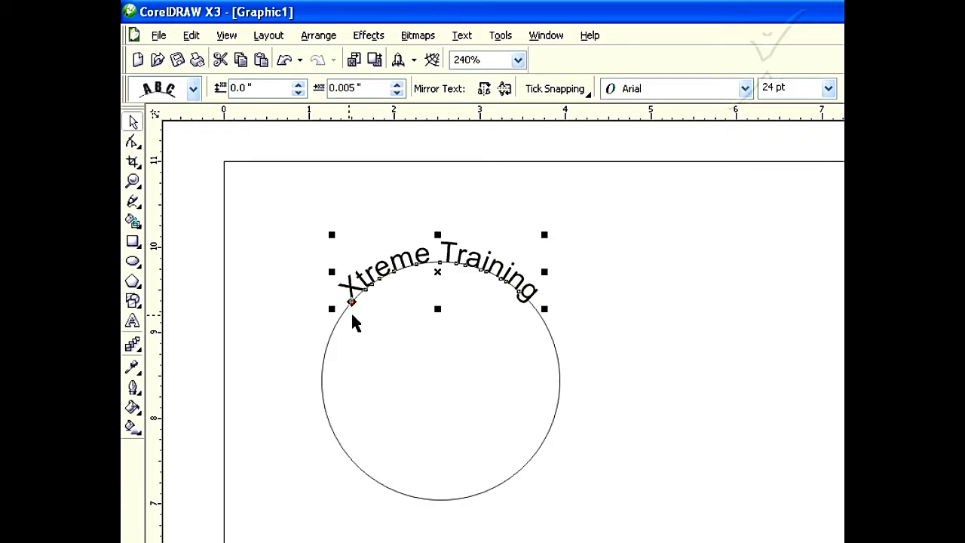
{"action": "mouse_move", "coordinate": [351, 302]}
{"action": "left_mouse_down"}
{"action": "mouse_move", "coordinate": [329, 269]}
{"action": "mouse_move", "coordinate": [397, 446]}
{"action": "mouse_move", "coordinate": [524, 340]}
{"action": "mouse_move", "coordinate": [551, 465]}
{"action": "mouse_move", "coordinate": [543, 471]}
{"action": "left_mouse_up"}
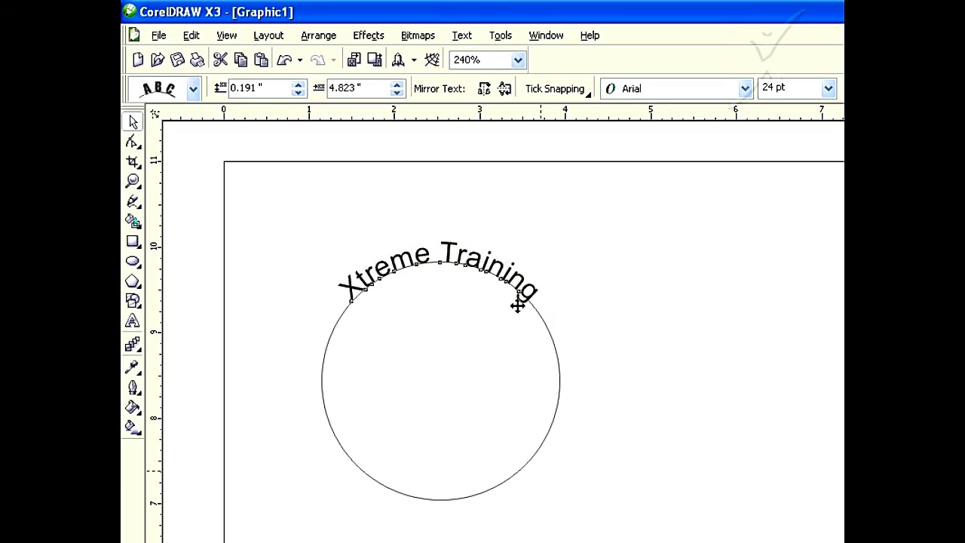
{"action": "left_click", "coordinate": [509, 93]}
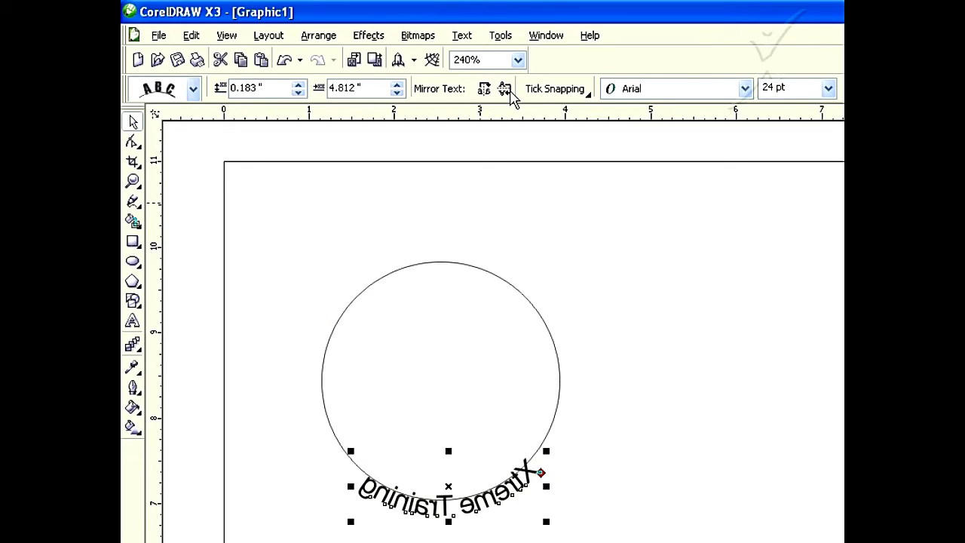
{"action": "left_click", "coordinate": [504, 90]}
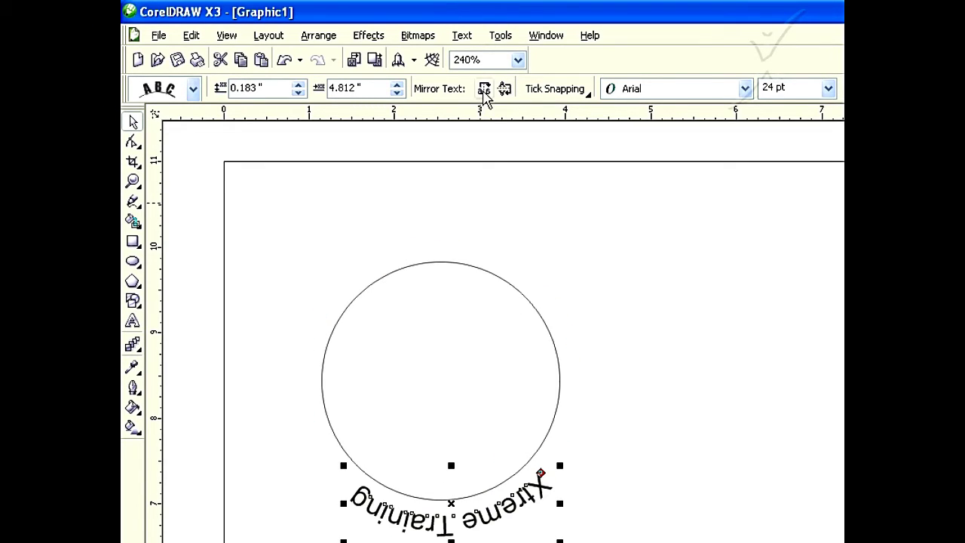
{"action": "left_click", "coordinate": [485, 91]}
{"action": "left_click", "coordinate": [506, 90]}
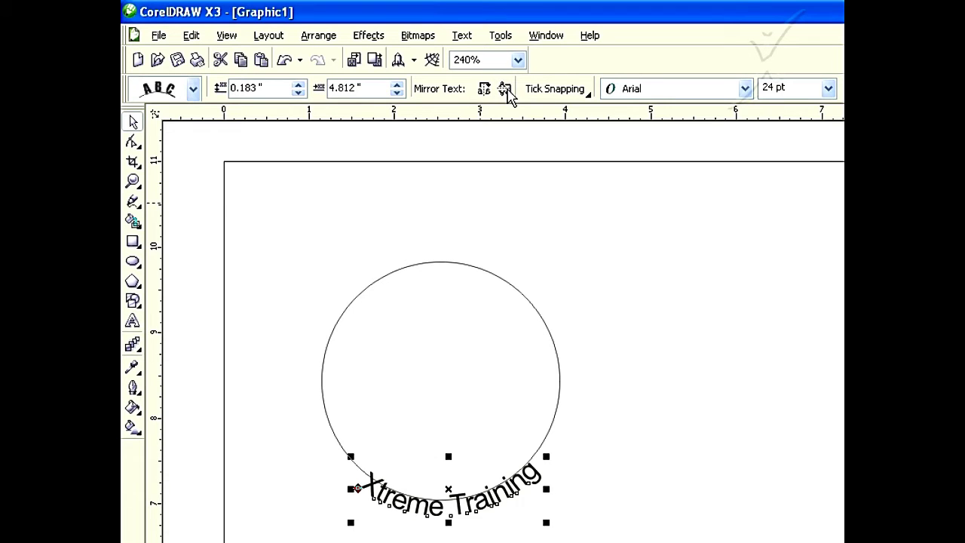
{"action": "left_click_drag", "start_coordinate": [357, 489], "coordinate": [354, 519]}
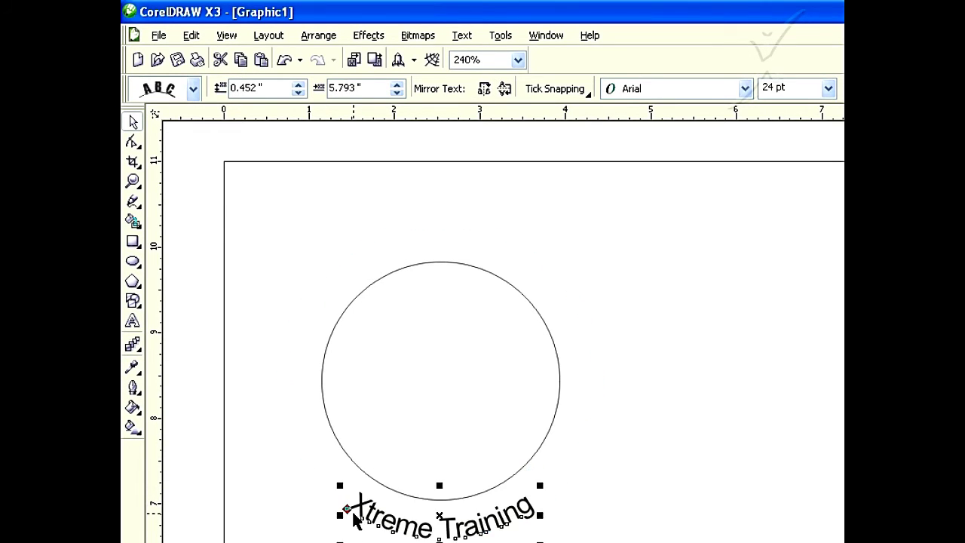